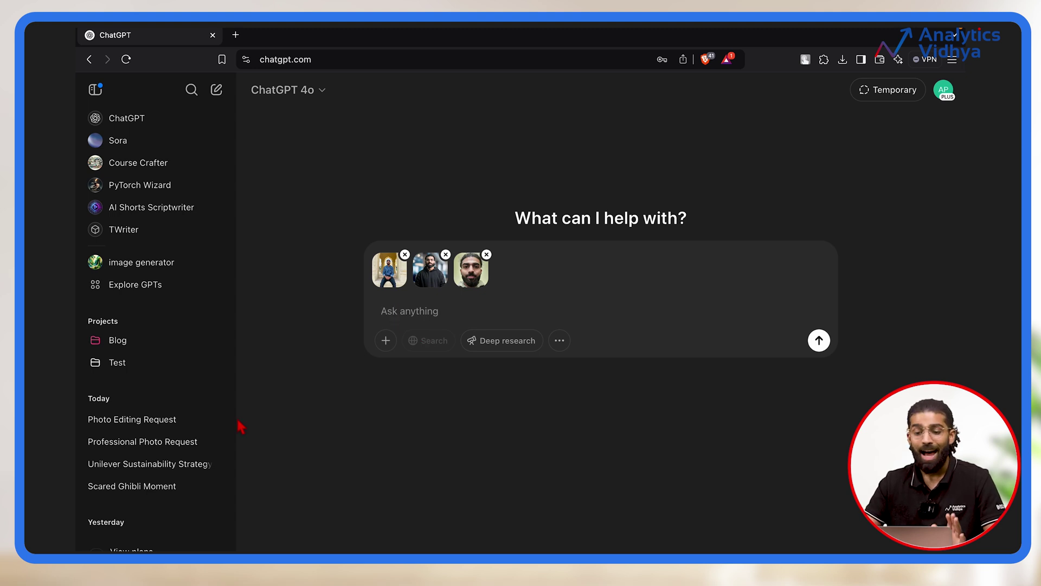
Paste the prompt asking for a hyper-realistic 3:2 headshot in white shirt, cream tie and black blazer.
type("Create a hyper-realistic professional photo using the three provided images. Ensure the face remains unchanged, including the spectacles. The attire should consist of a white shirt, a cream tie, and a black professional blazer. The final image should have a 3:2 aspect ratio, suitable for LinkedIn and other professional platforms, with a polished and sophisticated appearance.")
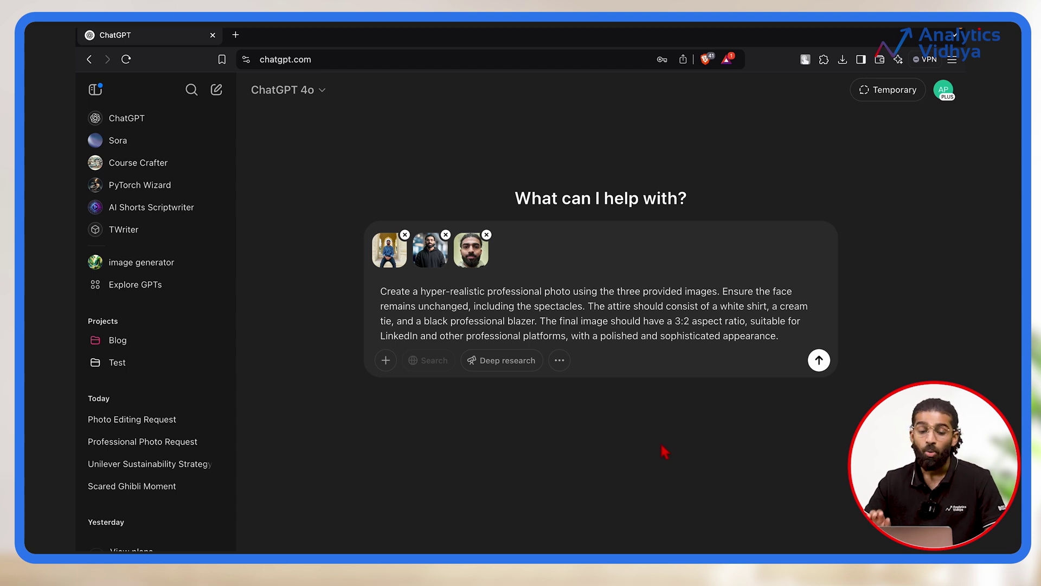
Send the headshot request and wait for the generated professional photo to appear.
left_click(820, 366)
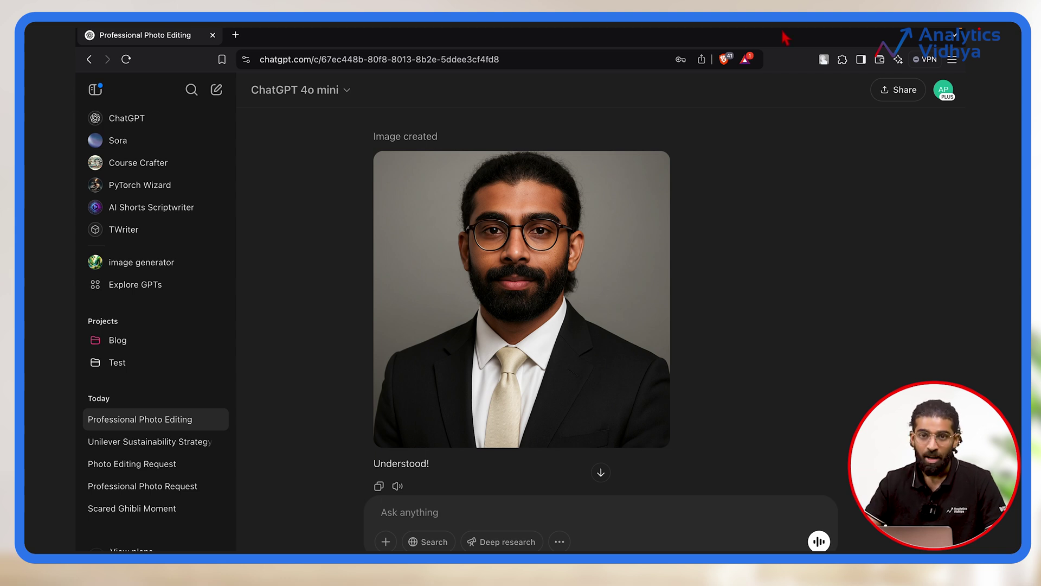
mouse_move(779, 31)
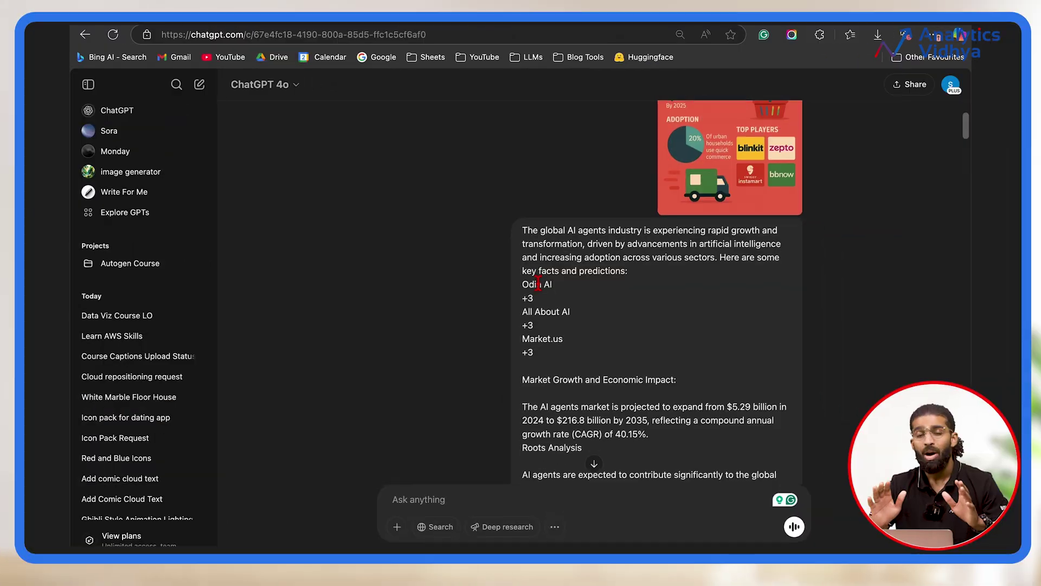
Review the AI agents market chat, previewing the attached poster and selecting the poster request paragraph.
scroll(543, 292, "down", 1)
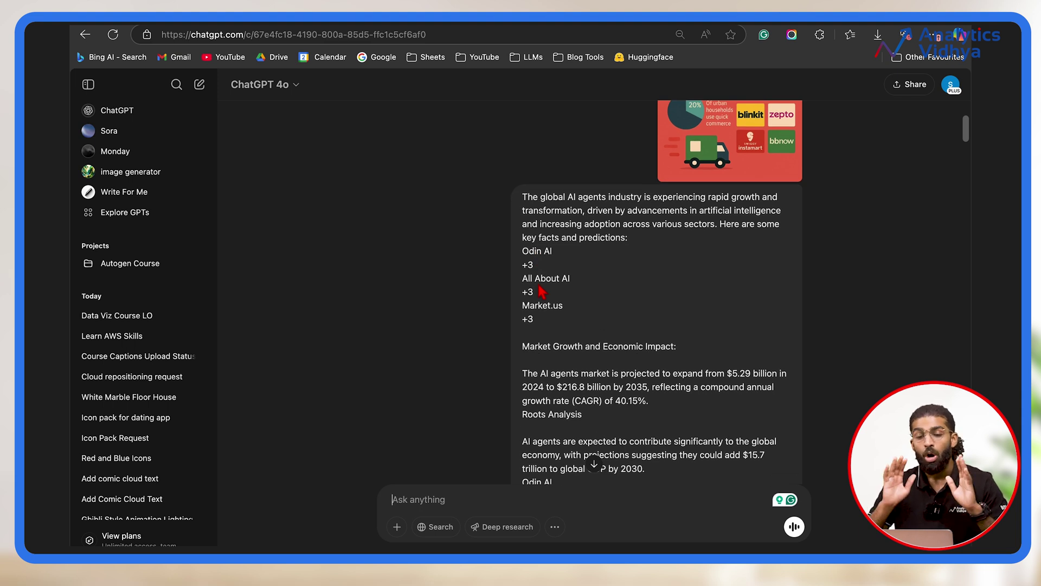
scroll(543, 292, "down", 1)
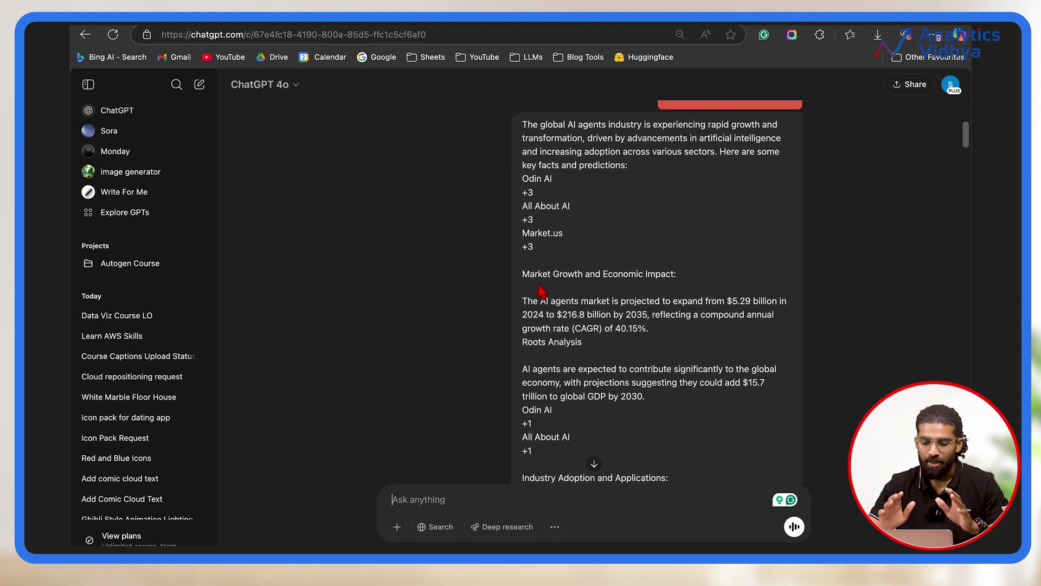
scroll(734, 251, "down", 10)
scroll(732, 244, "down", 5)
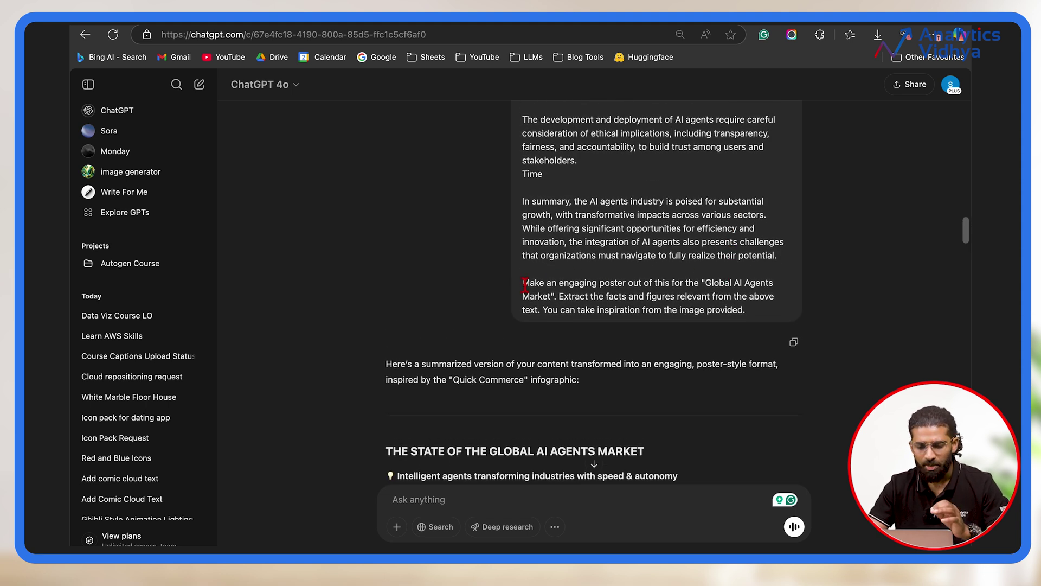
scroll(524, 283, "up", 10)
left_click(732, 249)
left_click(736, 250)
scroll(735, 250, "down", 15)
triple_click(733, 320)
scroll(737, 350, "up", 1)
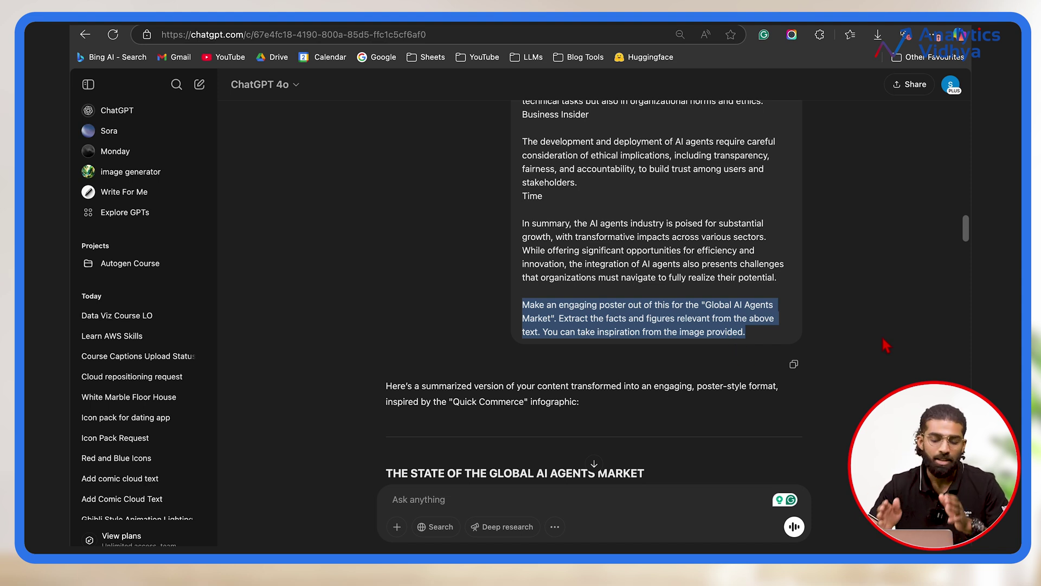
left_click(774, 344)
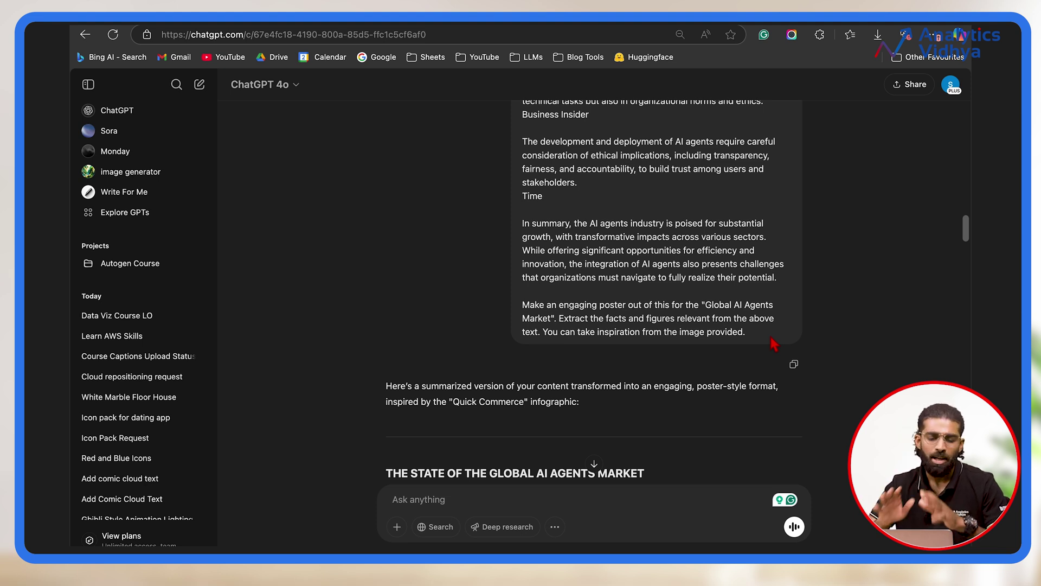
scroll(774, 343, "down", 5)
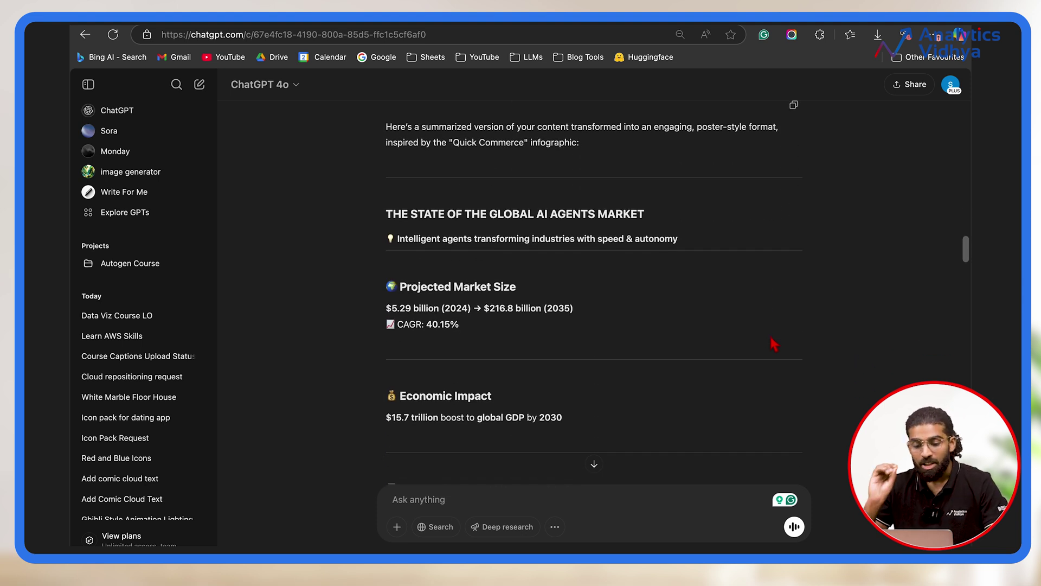
scroll(774, 343, "down", 3)
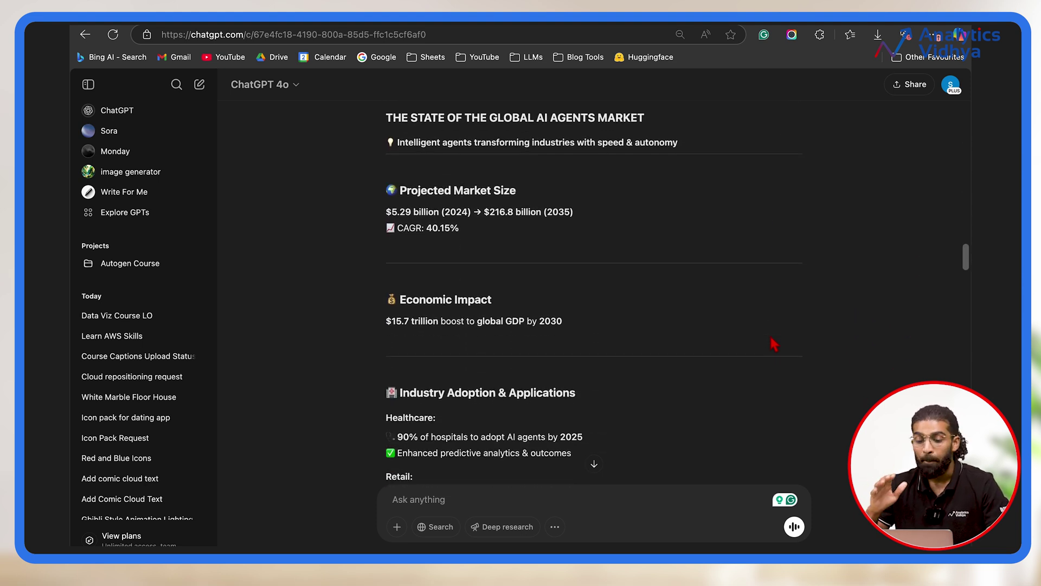
scroll(774, 343, "down", 5)
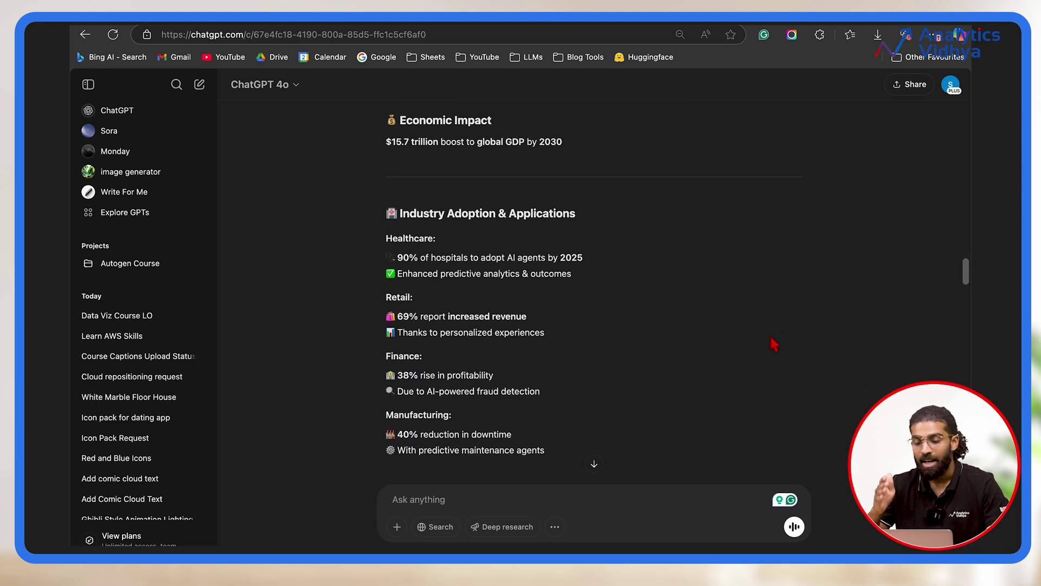
scroll(774, 343, "down", 12)
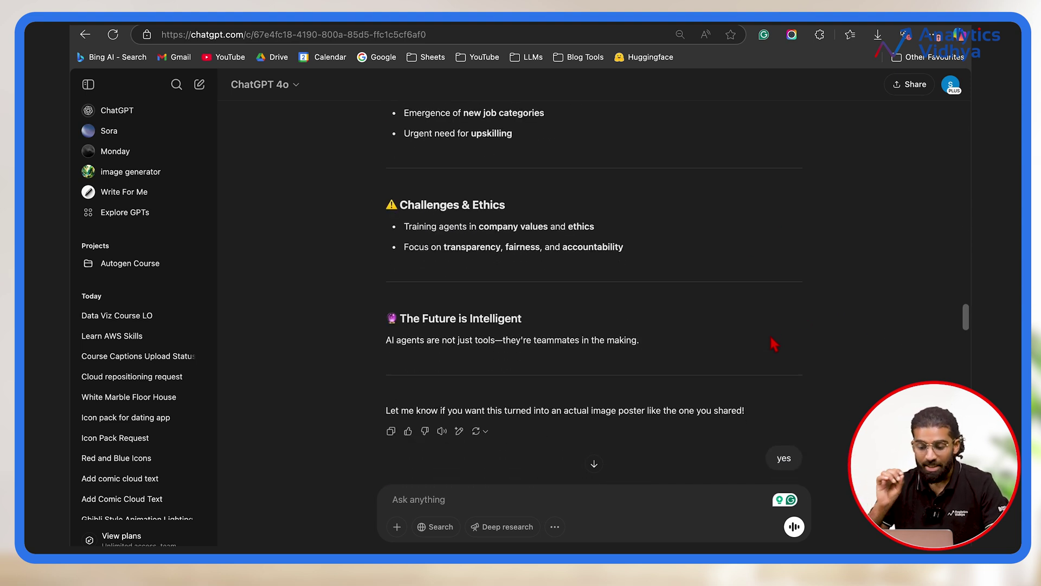
scroll(774, 343, "up", 2)
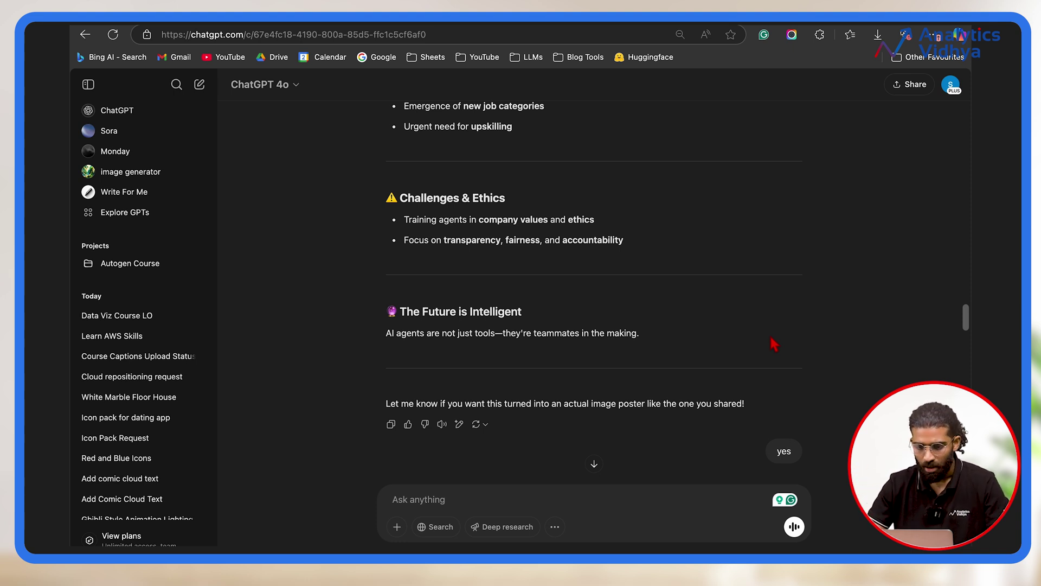
scroll(774, 344, "down", 8)
left_click(526, 258)
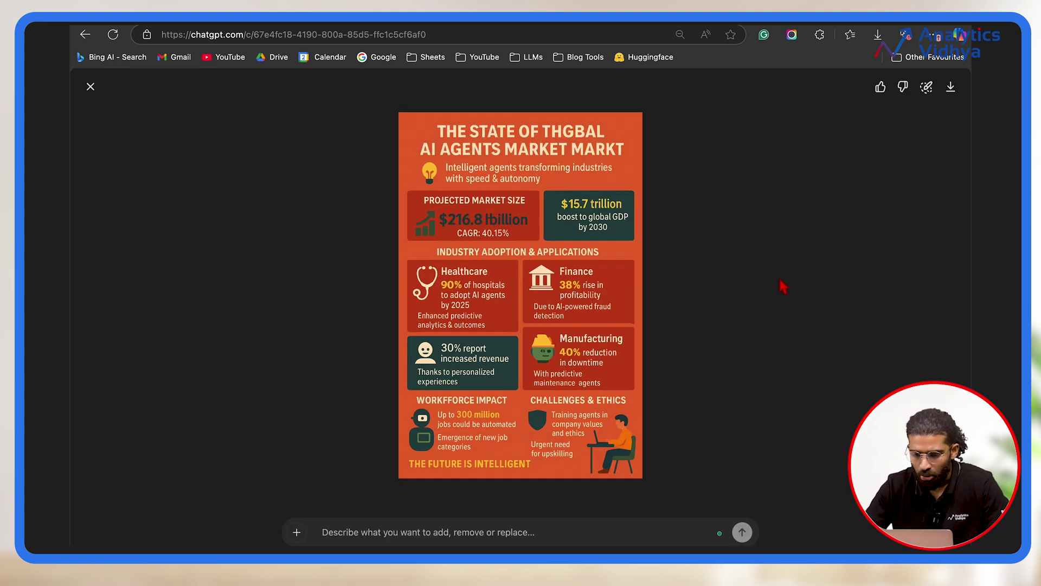
mouse_move(640, 136)
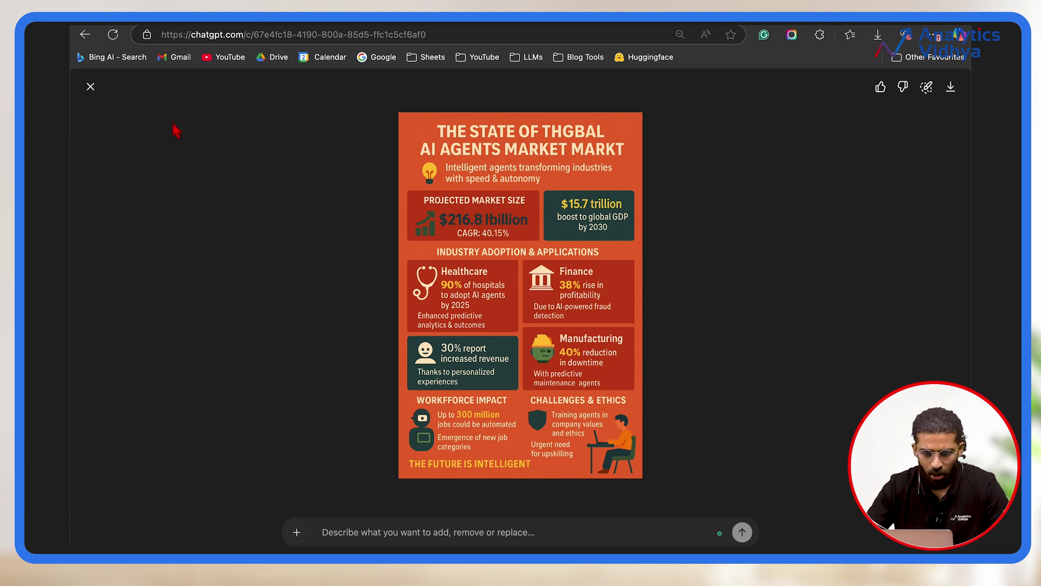
left_click(90, 88)
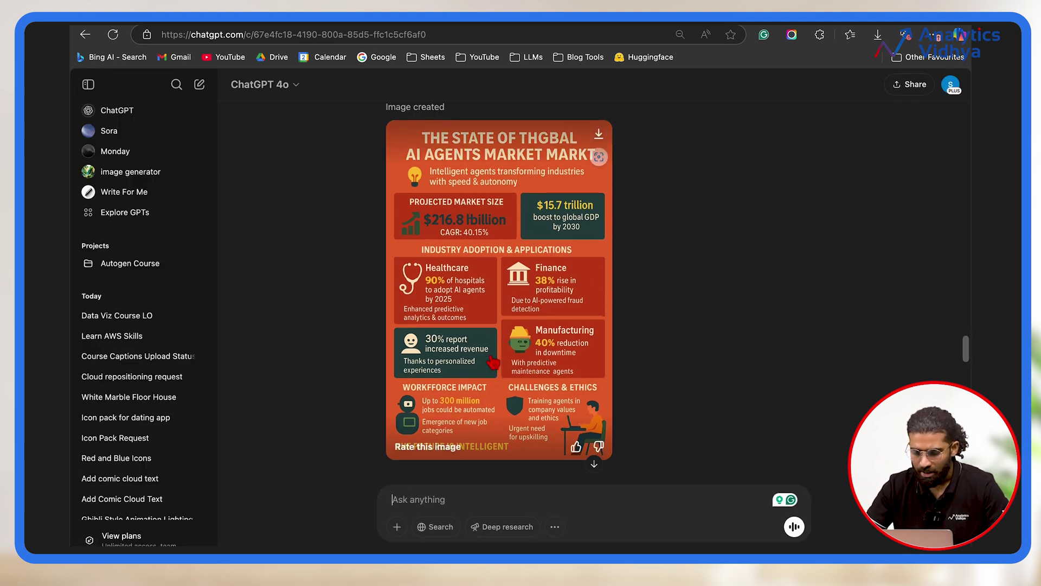
Send feedback asking for the heading 'Global AI Agents Market', less text and spell-checking.
scroll(493, 362, "down", 5)
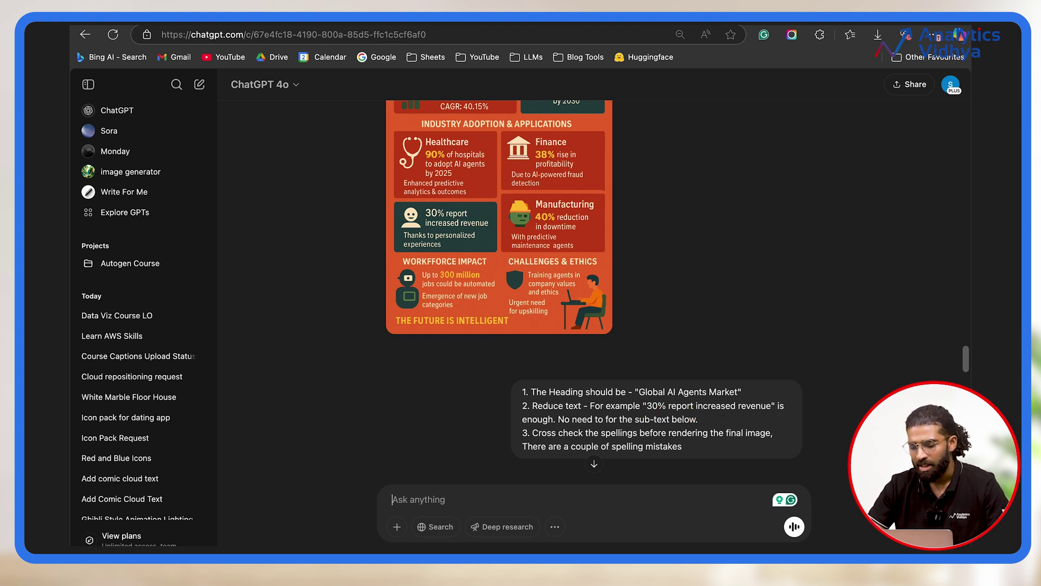
scroll(774, 267, "up", 2)
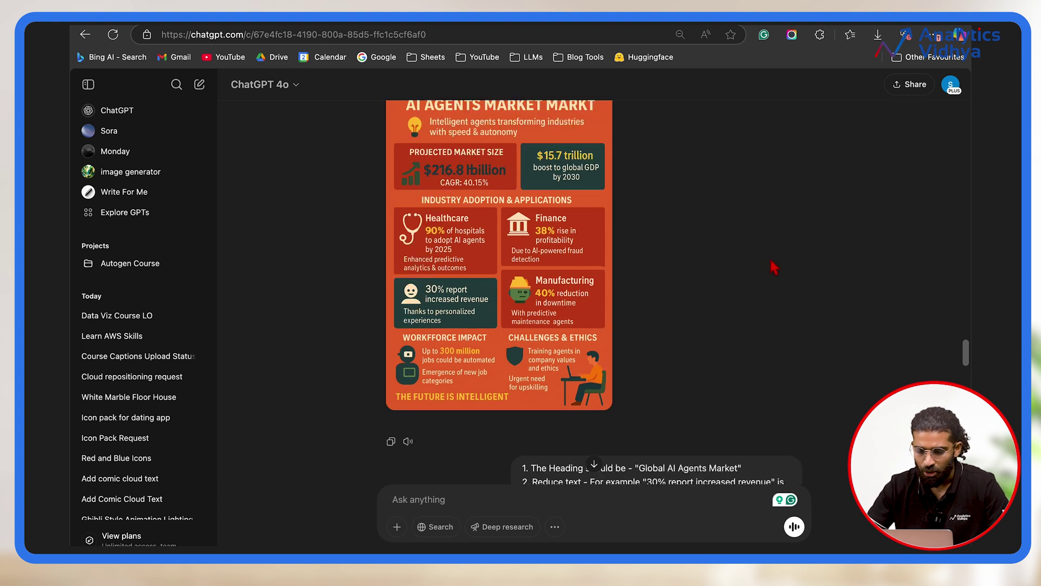
scroll(774, 267, "up", 2)
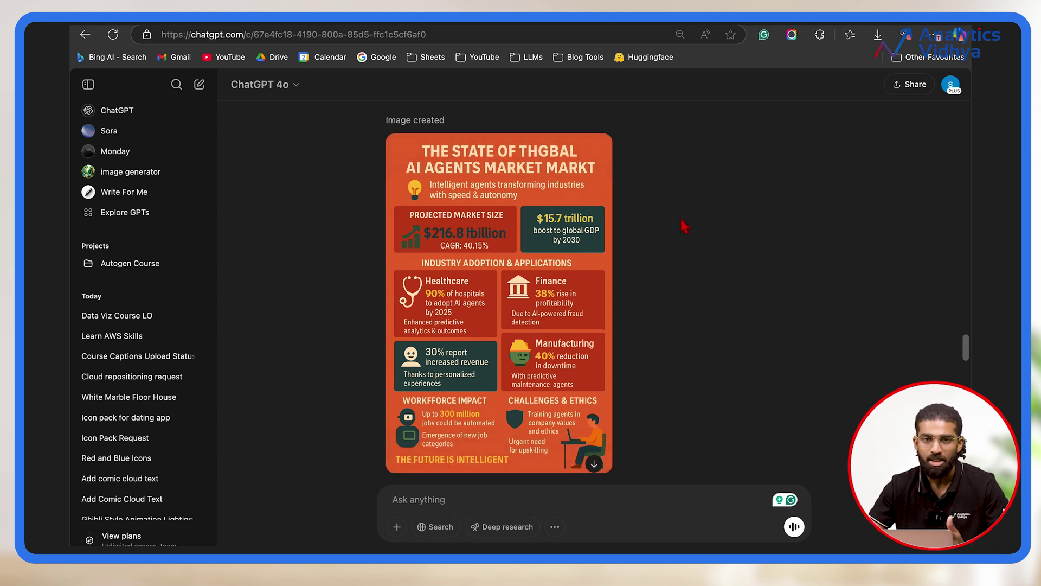
type("1. The Heading should be - \"Global AI Agents Market\" 2. Reduce text - For example \"30% report increased revenue\" is enough. No need to for the sub-text below. 3. Cross check the spellings before rendering the final image, There are a couple of spelling mistakes")
key("Return")
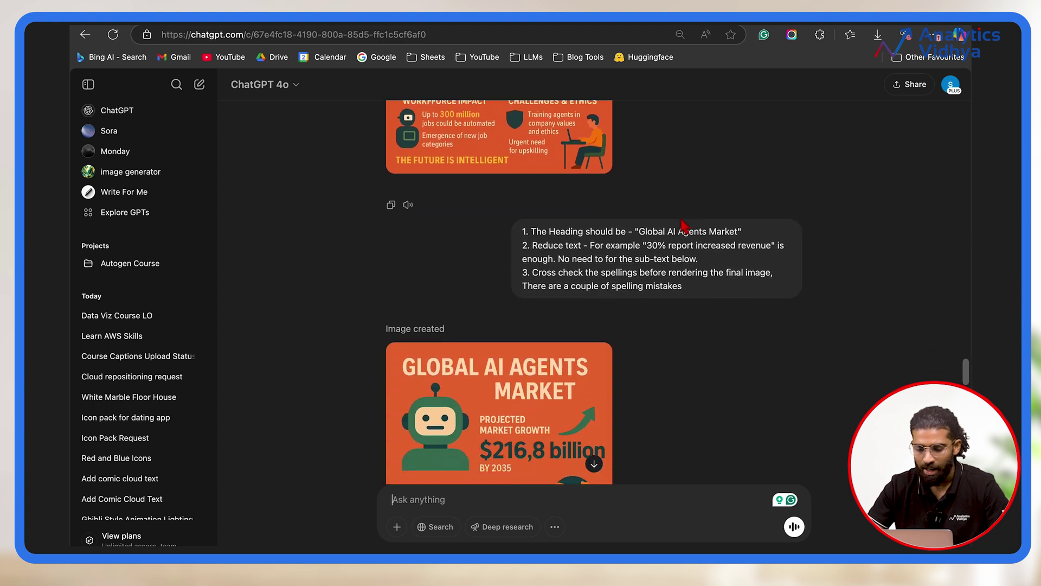
scroll(685, 226, "down", 3)
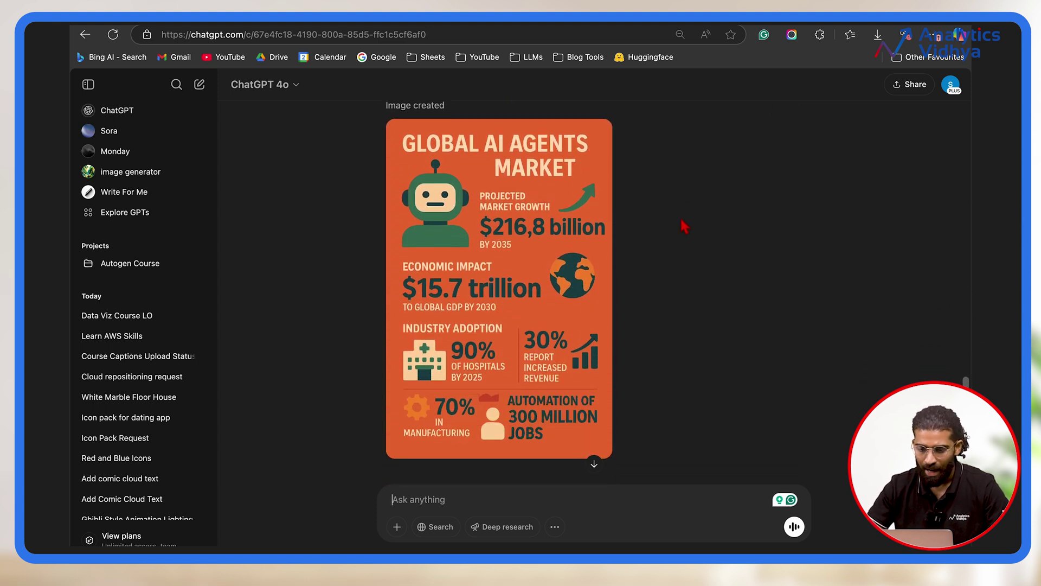
Inspect the revised infographic full-size, then request divider lines between headings with design-friendly spacing.
left_click(555, 239)
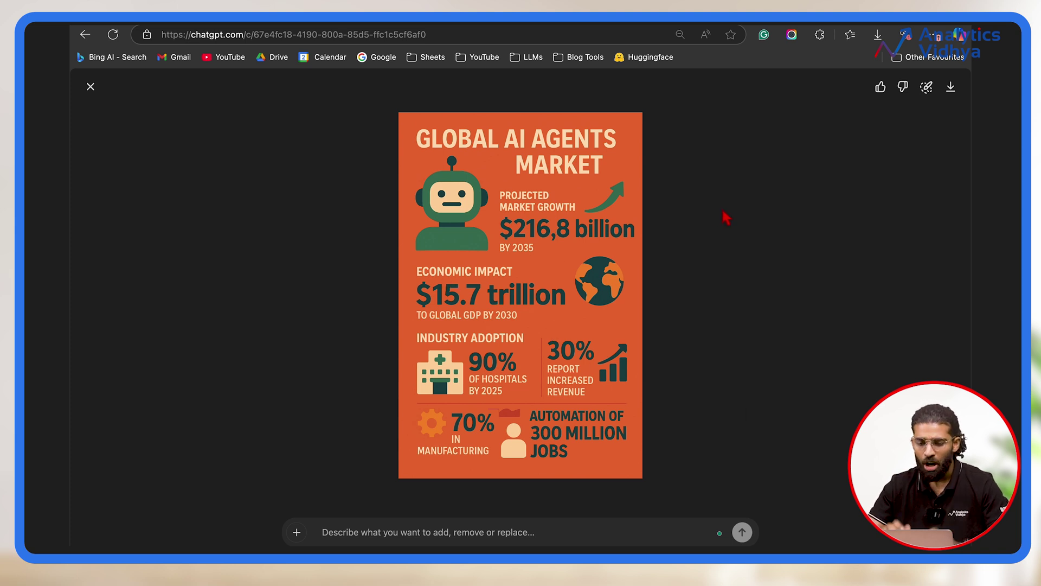
key("Escape")
scroll(349, 330, "down", 3)
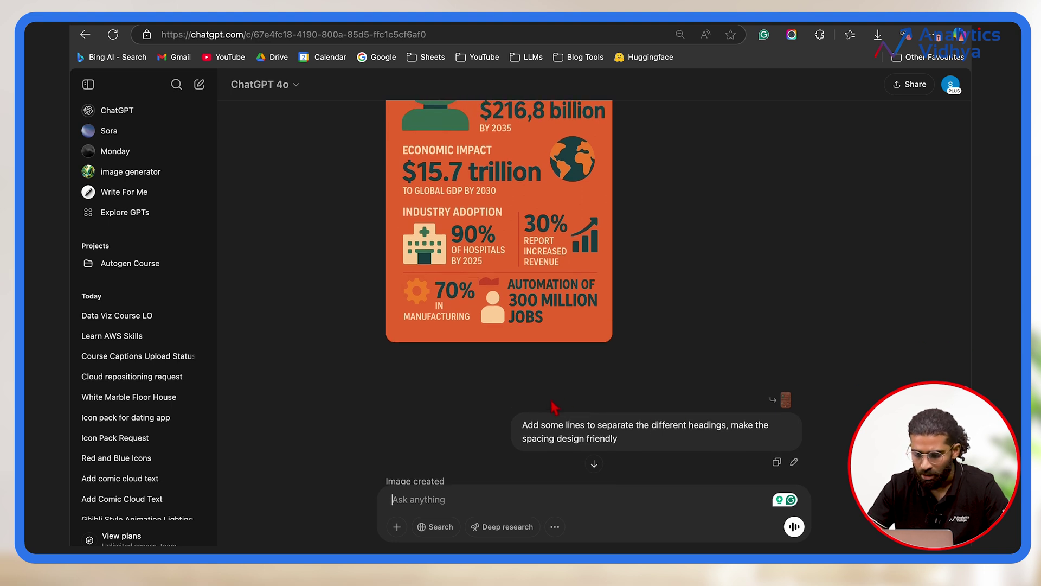
left_click_drag(626, 426, 731, 425)
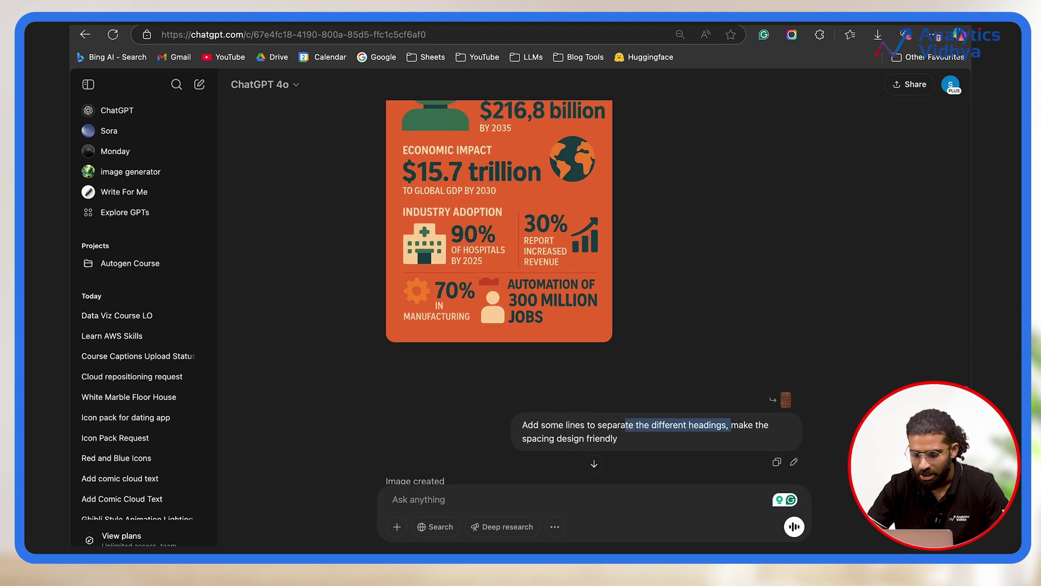
left_click(846, 431)
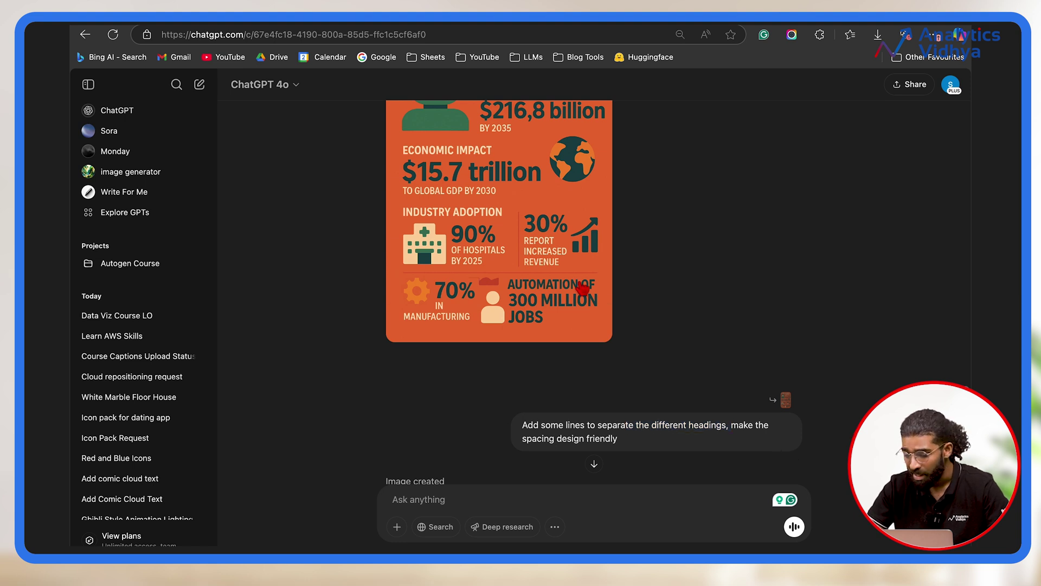
scroll(601, 345, "down", 7)
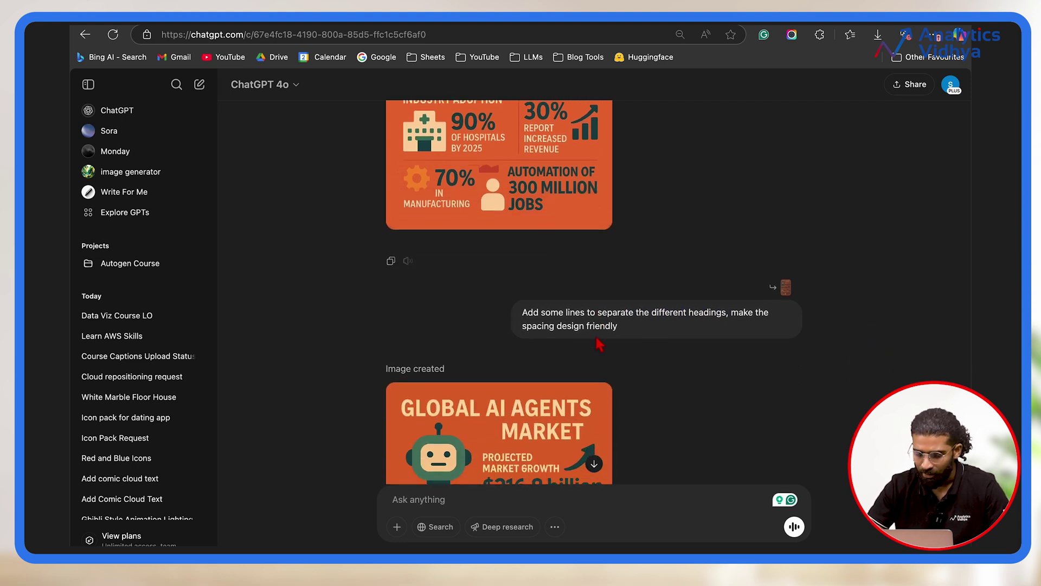
Inspect the divider-lined poster and select the request to replace orange with an attention-grabbing palette.
left_click(523, 300)
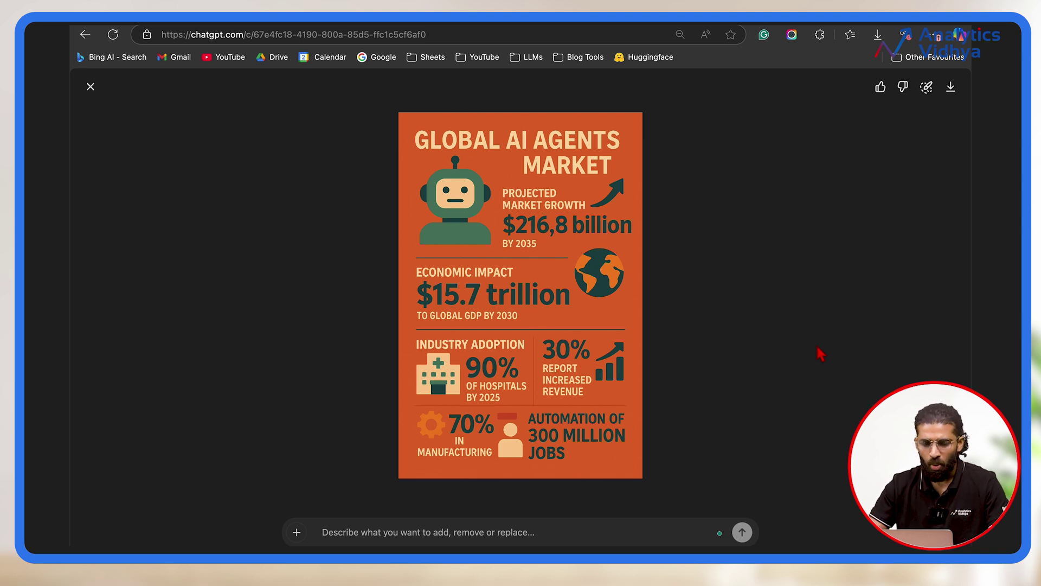
left_click(90, 87)
left_click_drag(678, 447, 500, 434)
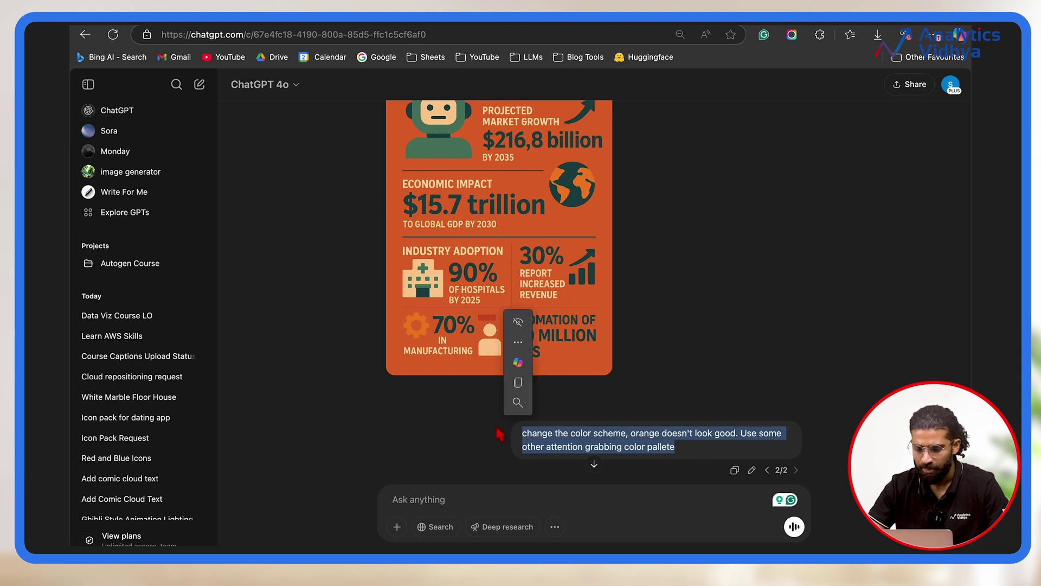
left_click(680, 460)
left_click_drag(675, 448, 509, 439)
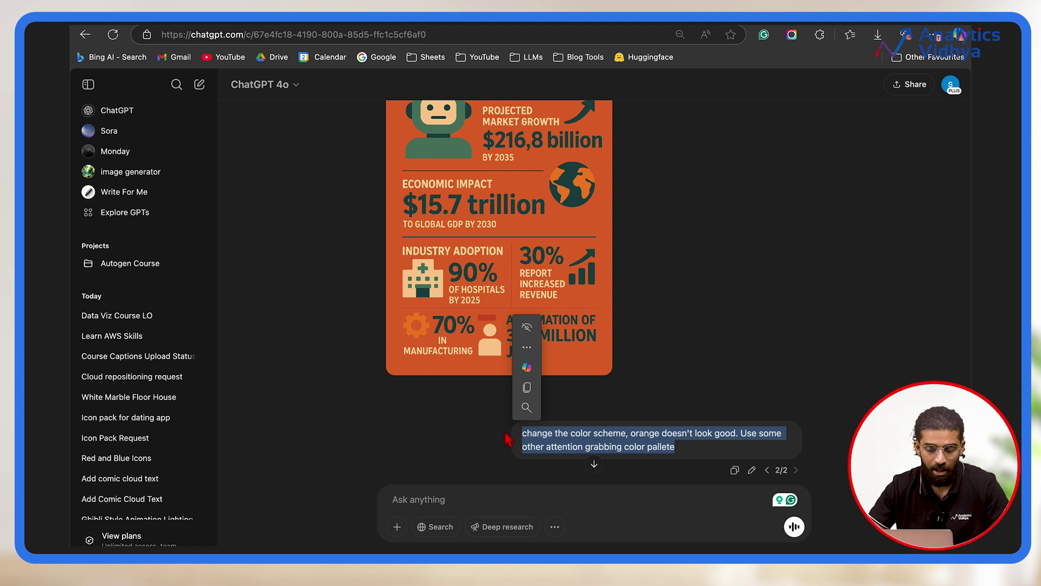
Scroll to the blue-toned Global AI Agents Market infographic and view it full-size.
scroll(508, 440, "down", 5)
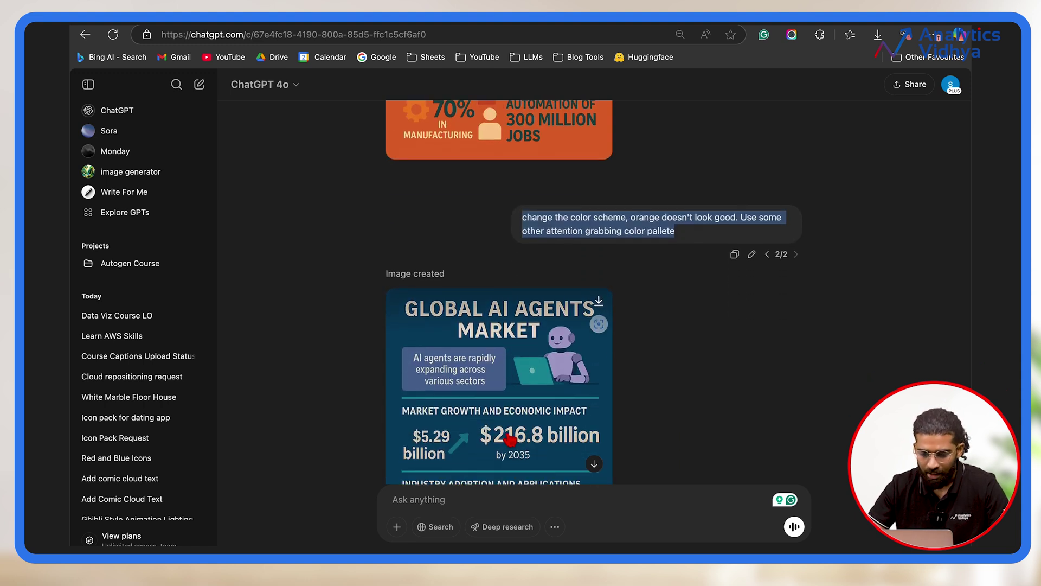
scroll(510, 439, "down", 3)
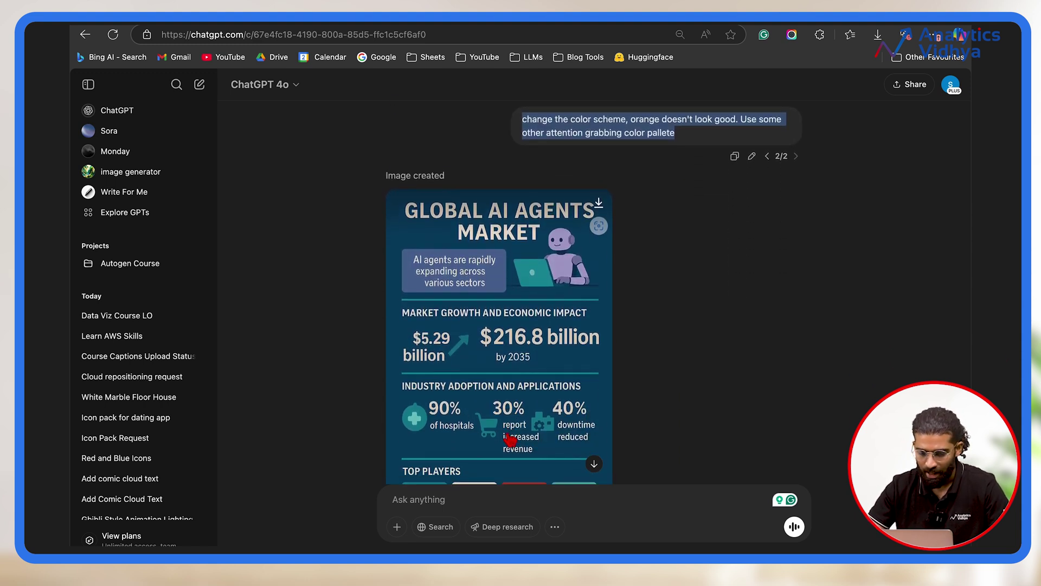
left_click(512, 408)
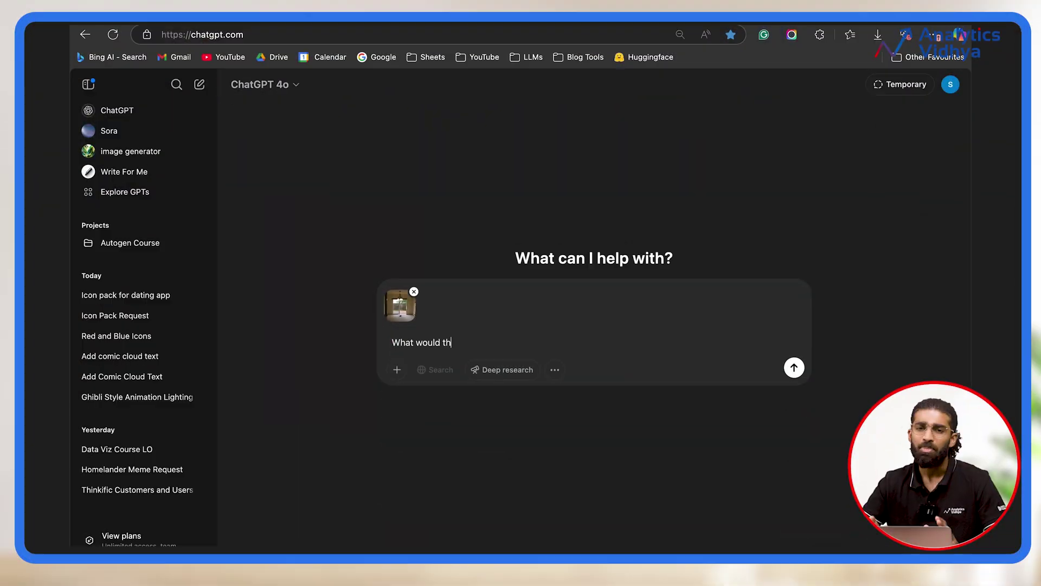
Ask for an image of the attached house with the floor covered in white Italian marble.
type("e house look like if the floor was covered with white in")
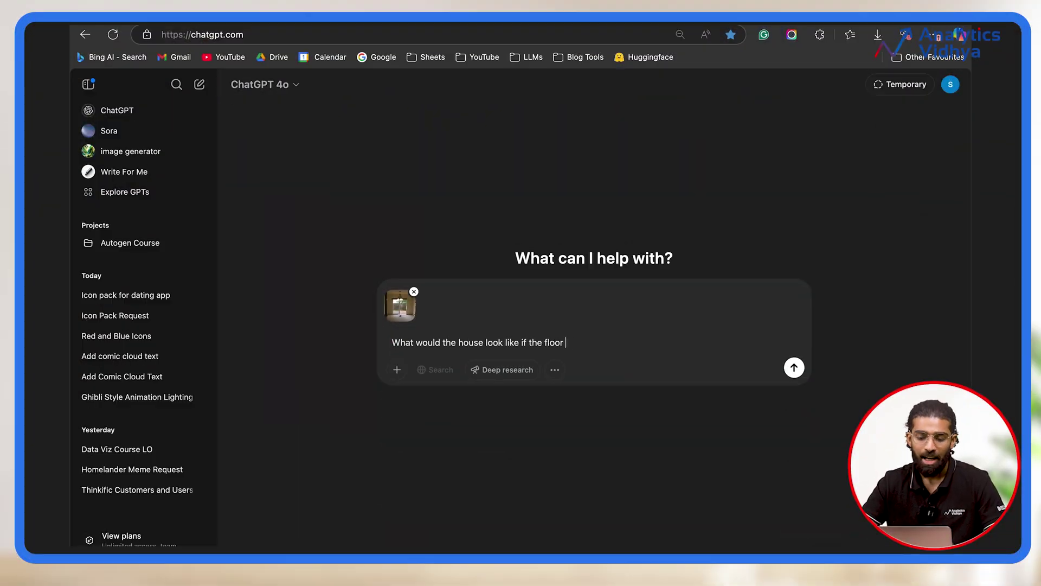
key("BackSpace")
key("BackSpace")
type("Italian marbel?")
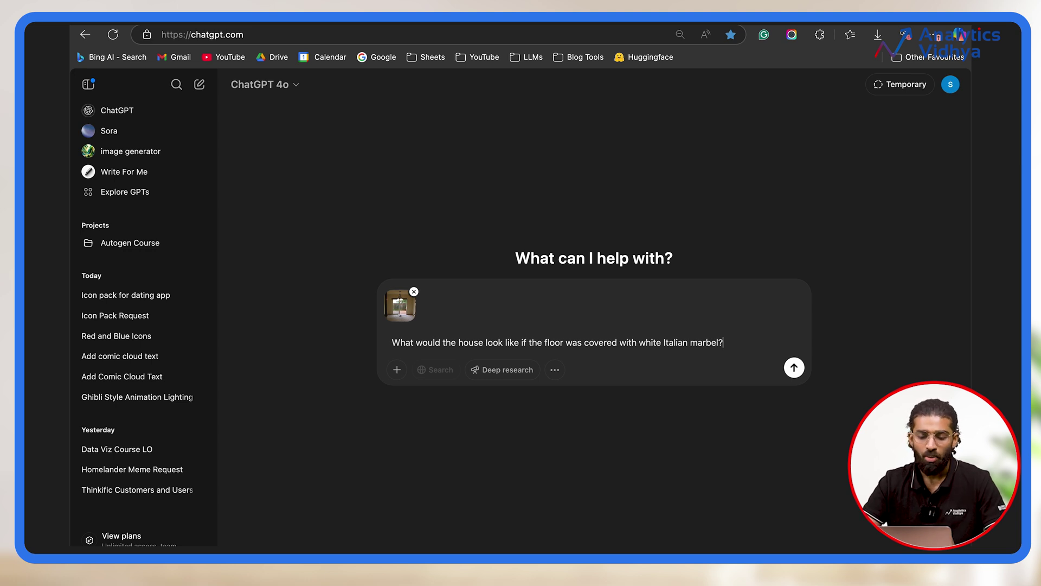
type(" Generate an")
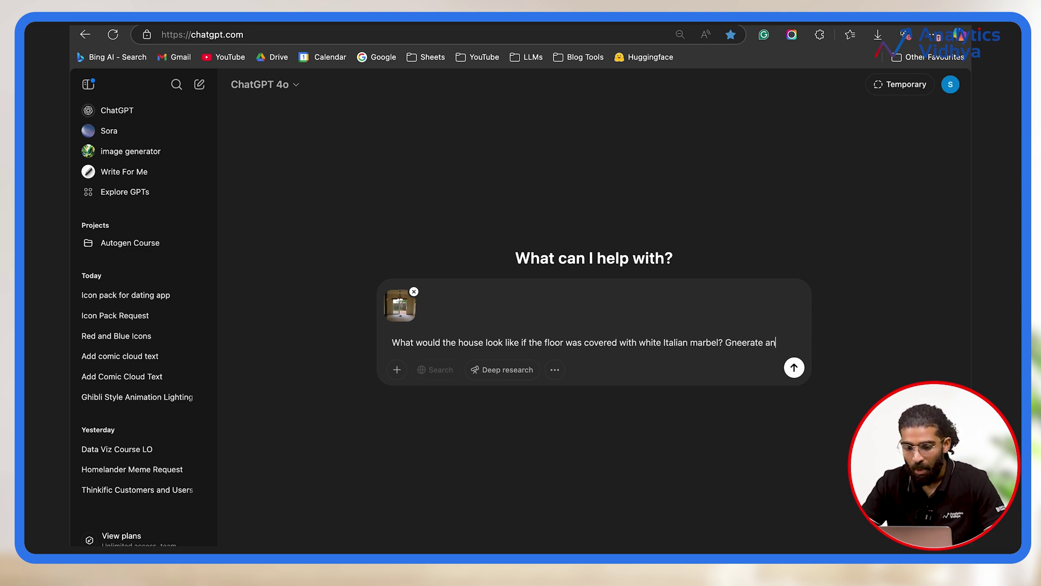
type(" image")
left_click(794, 370)
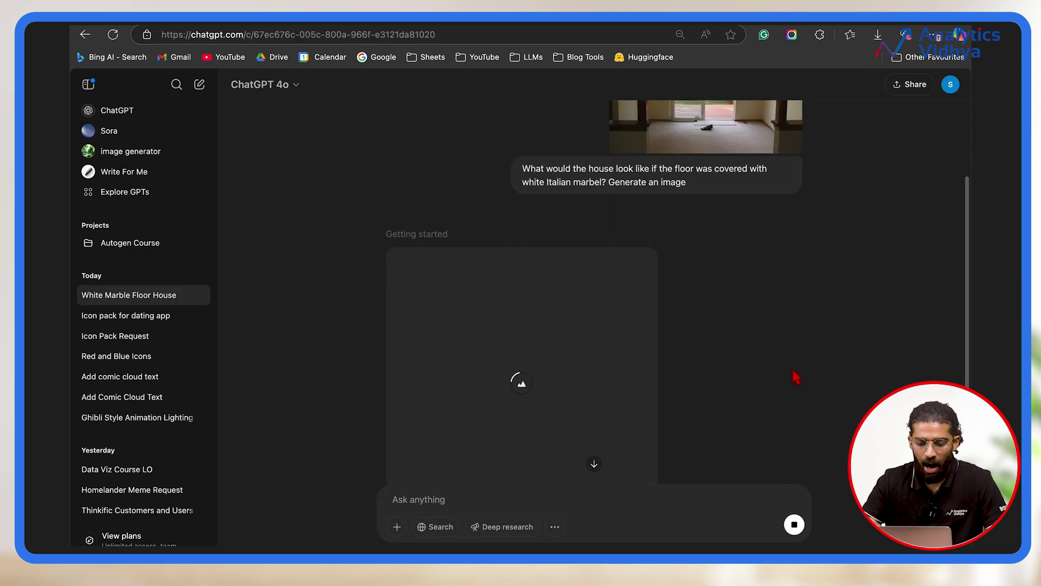